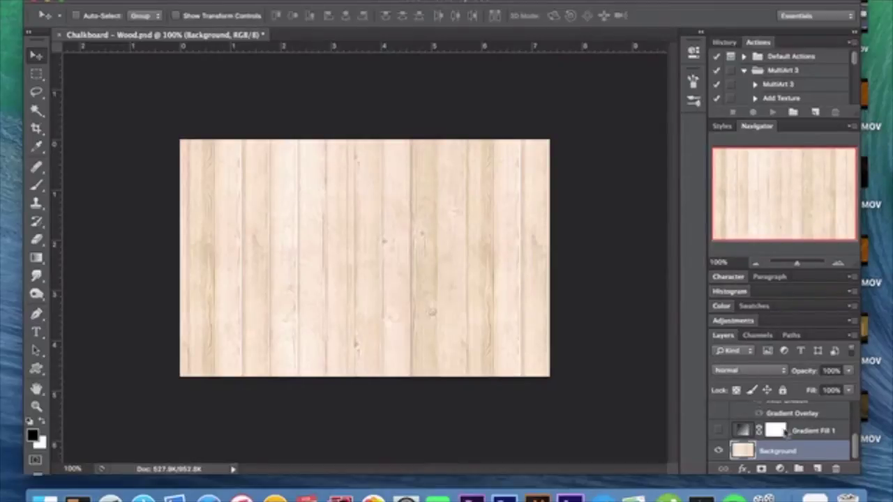
- Select the Gradient Fill 1 layer and open its gradient in the Gradient Editor
click(809, 430)
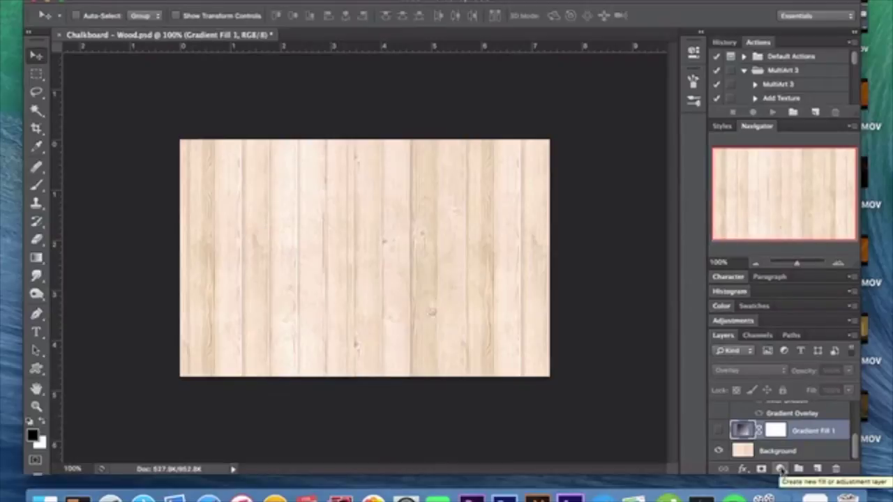
click(780, 470)
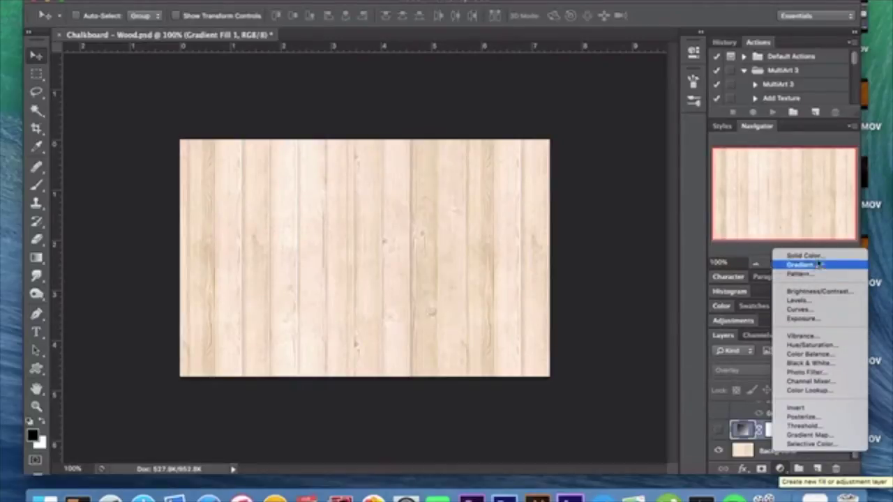
click(743, 433)
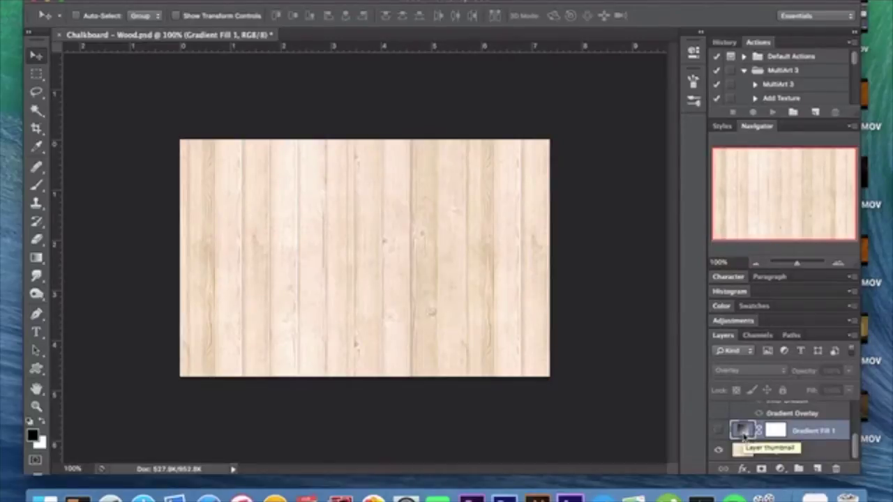
double_click(743, 433)
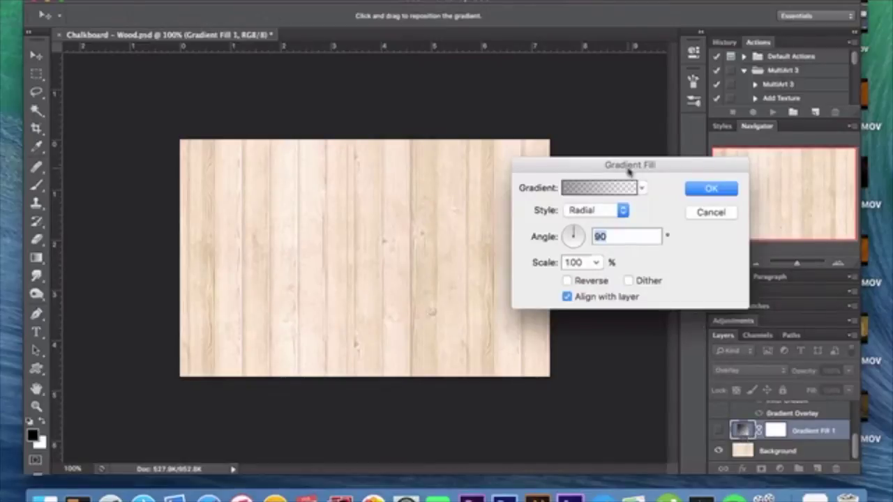
click(645, 188)
click(643, 188)
click(611, 188)
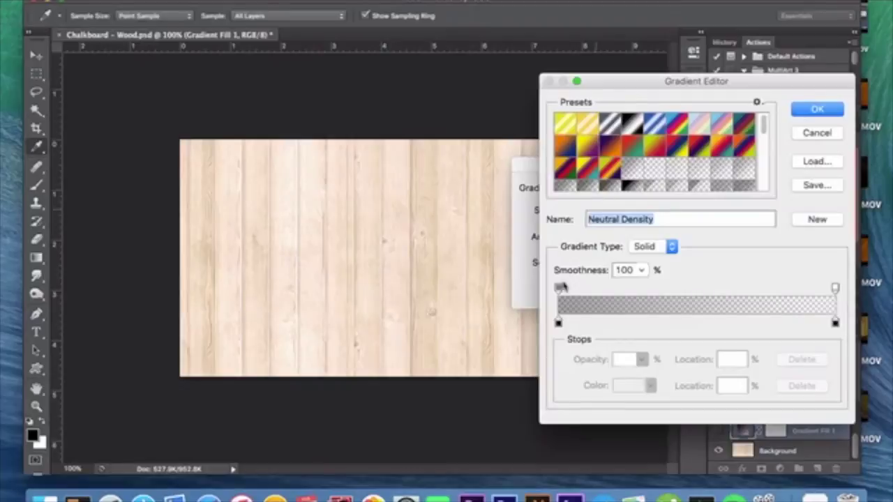
- Examine the color and opacity stops at both ends of the fill layer's gradient and accept the settings
click(558, 323)
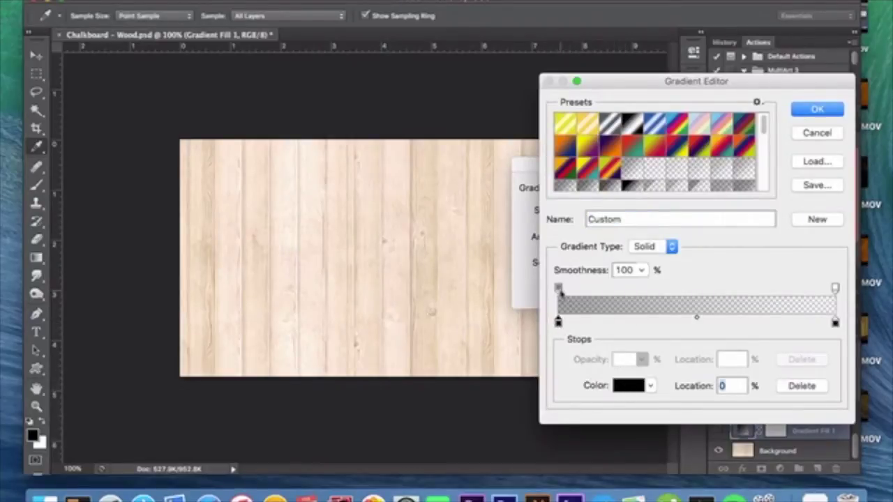
click(558, 288)
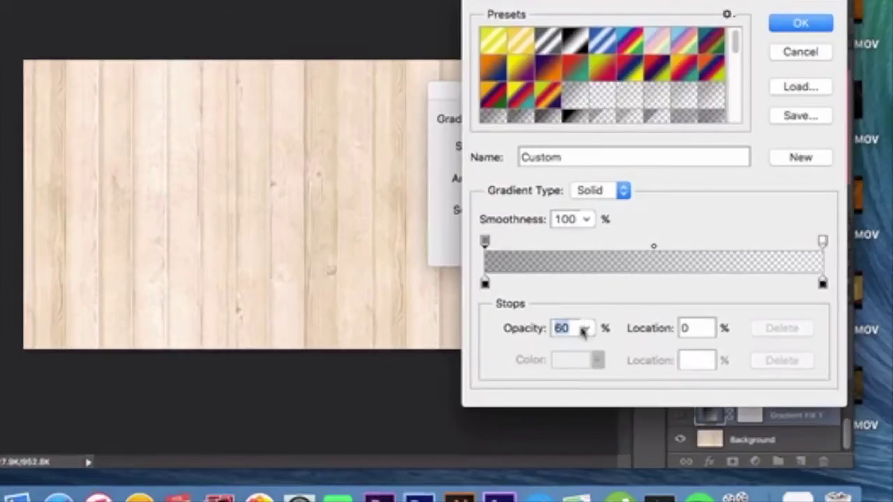
click(822, 282)
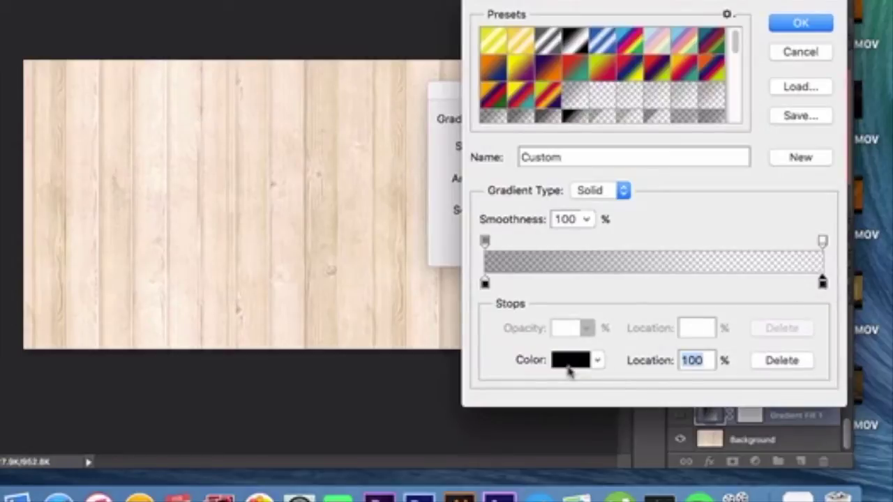
click(823, 242)
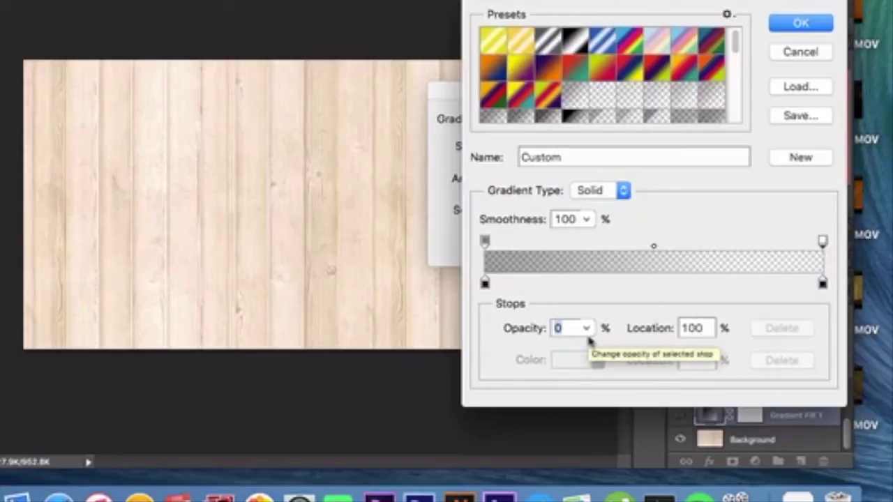
key(Return)
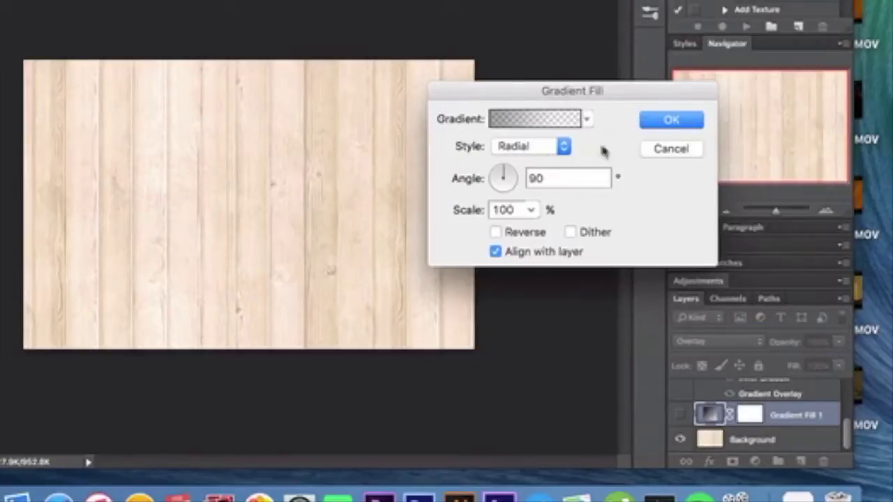
click(680, 124)
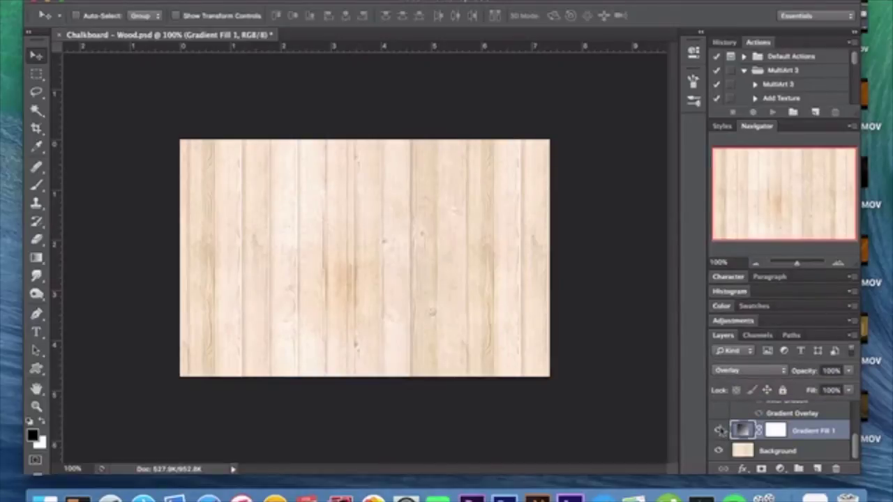
- Make the Gradient Fill 1 layer visible over the wood background
click(719, 430)
click(719, 430)
drag(332, 278, 371, 268)
- Try a 114% scale for the Gradient Fill 1 layer's radial gradient and restore it to 100%
double_click(741, 432)
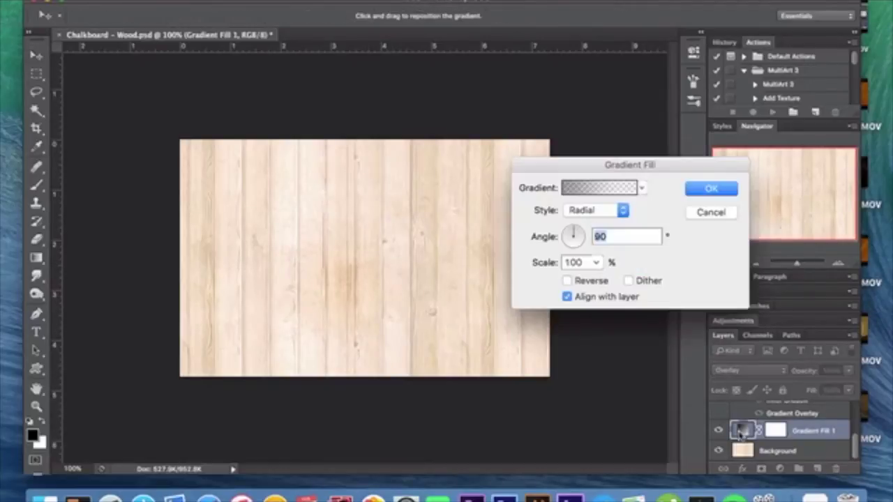
click(597, 263)
mouse_move(597, 278)
mouse_down()
mouse_move(624, 279)
mouse_move(600, 281)
mouse_up()
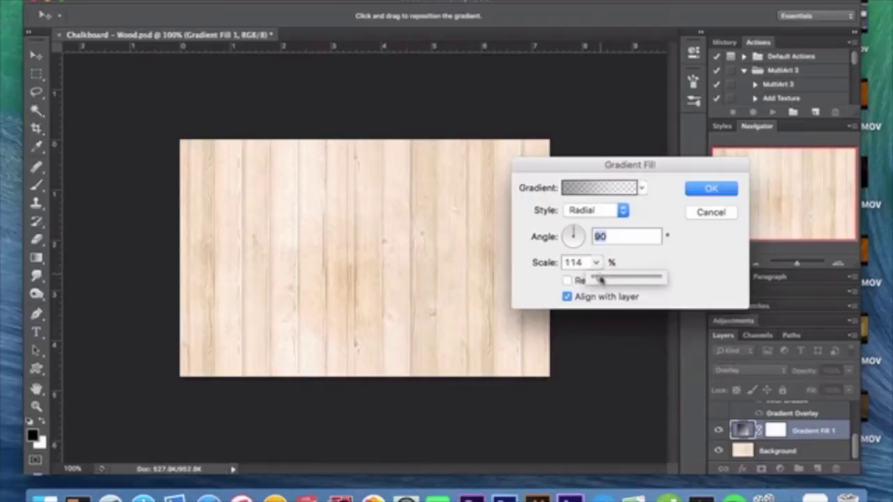
drag(599, 280, 592, 280)
text(100)
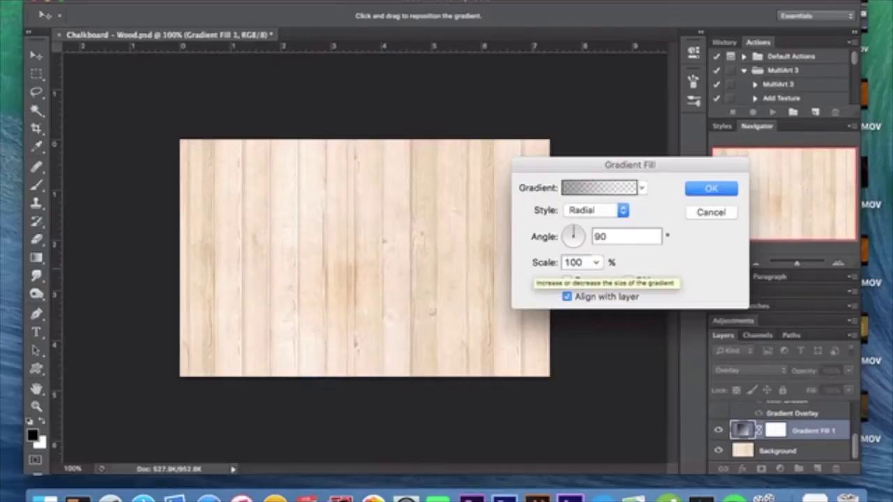
key(Return)
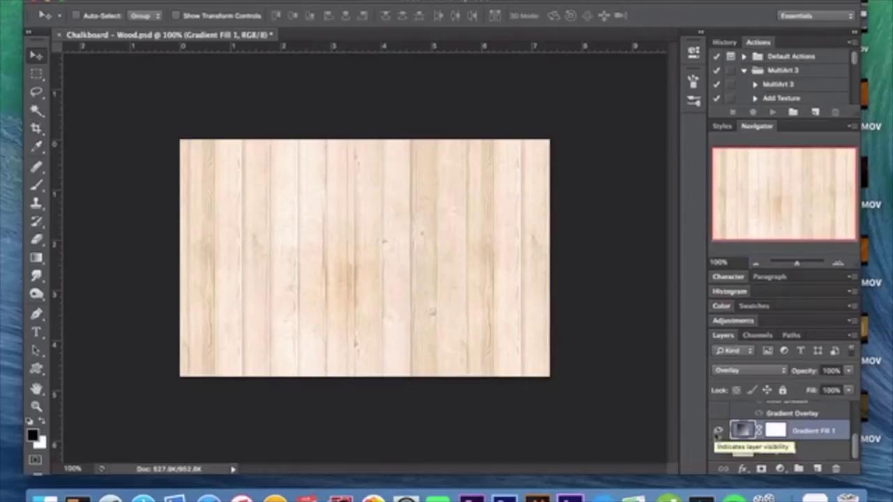
- Select the Jazz text layer and examine its font family with the Type tool
scroll(812, 425, up, 5)
click(799, 412)
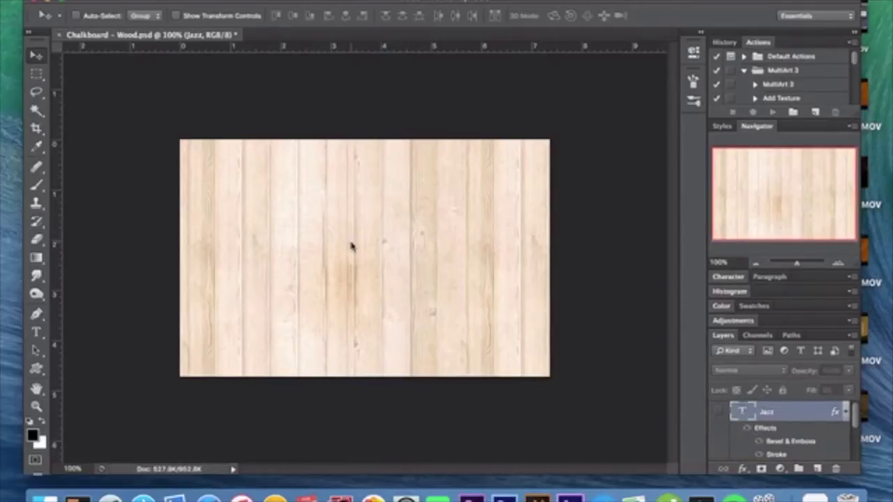
click(39, 335)
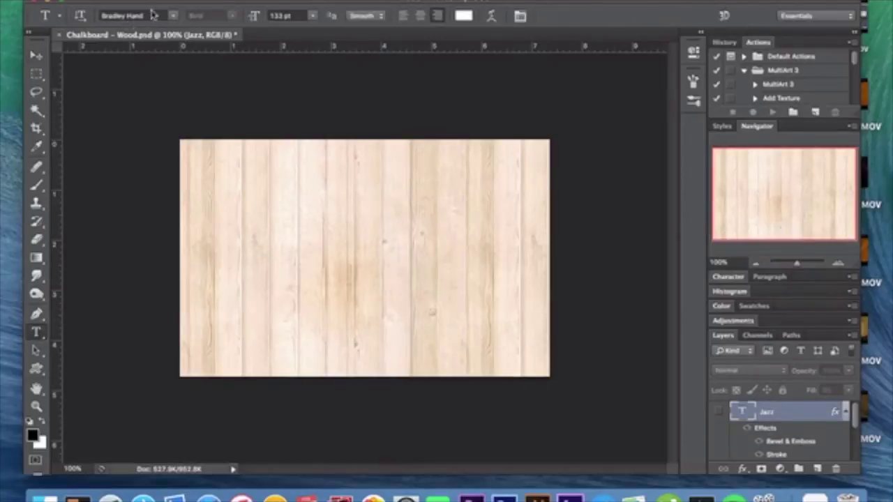
click(173, 13)
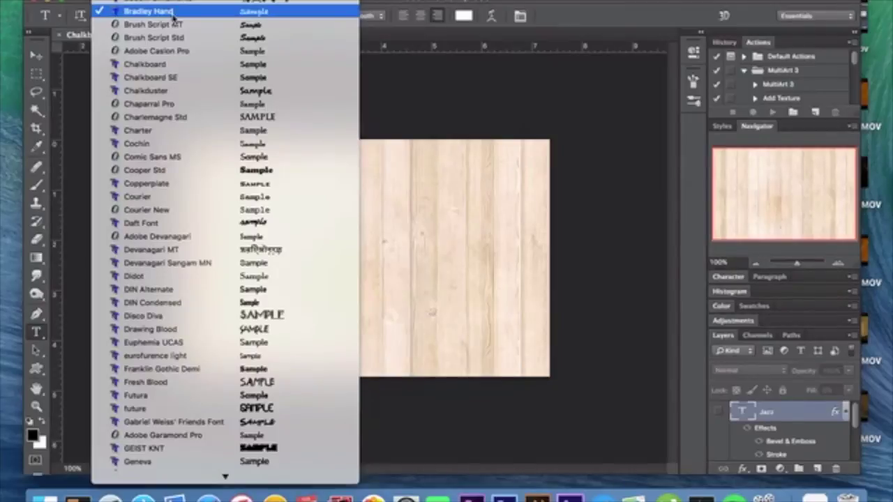
click(173, 17)
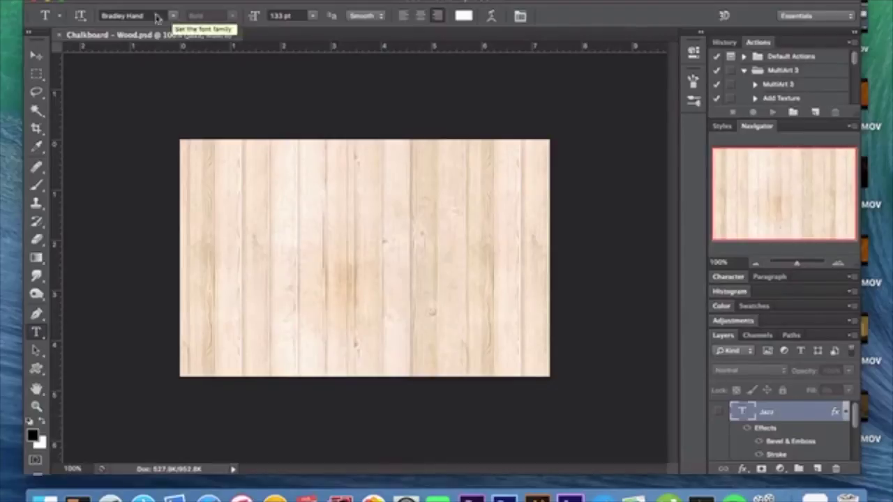
click(36, 56)
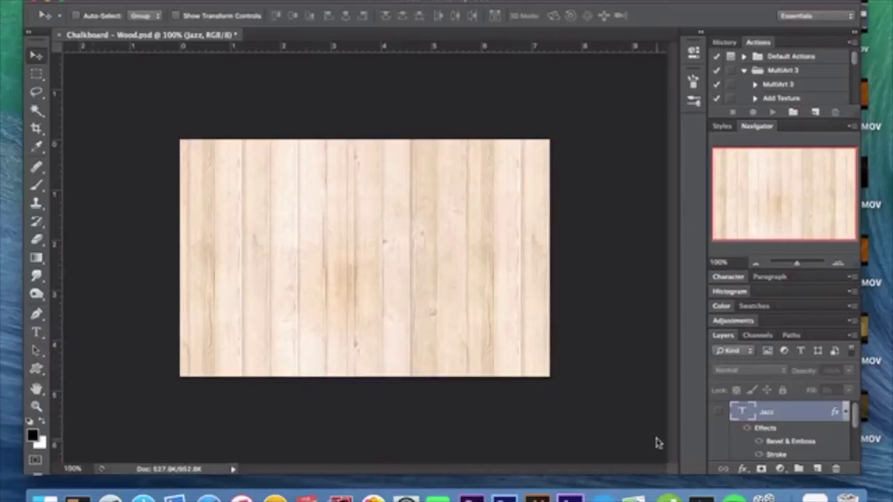
- Show the Jazz text layer and hide its layer effects
click(720, 412)
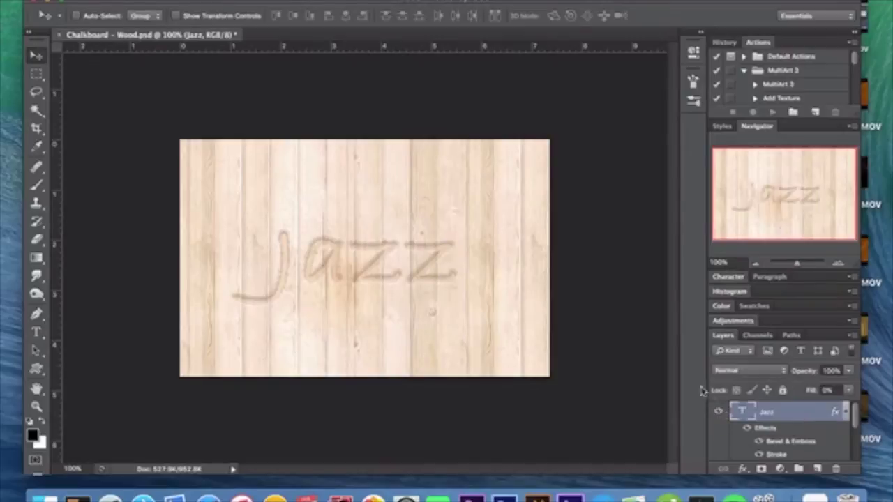
click(747, 428)
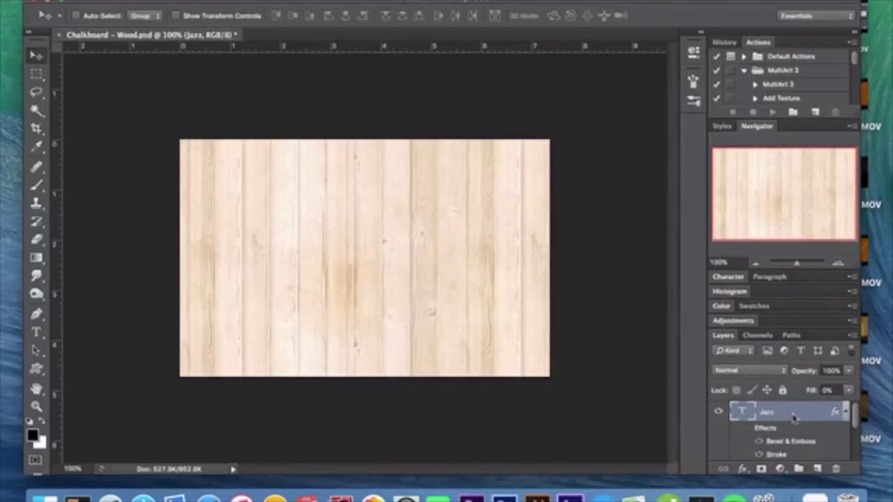
- Examine the Jazz layer's Bevel & Emboss, Stroke and Inner Shadow settings, including the stroke color
double_click(790, 419)
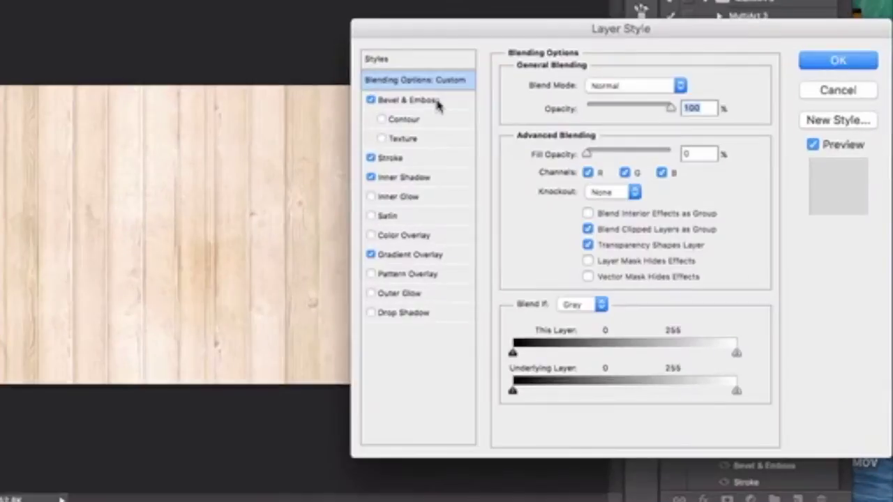
click(438, 102)
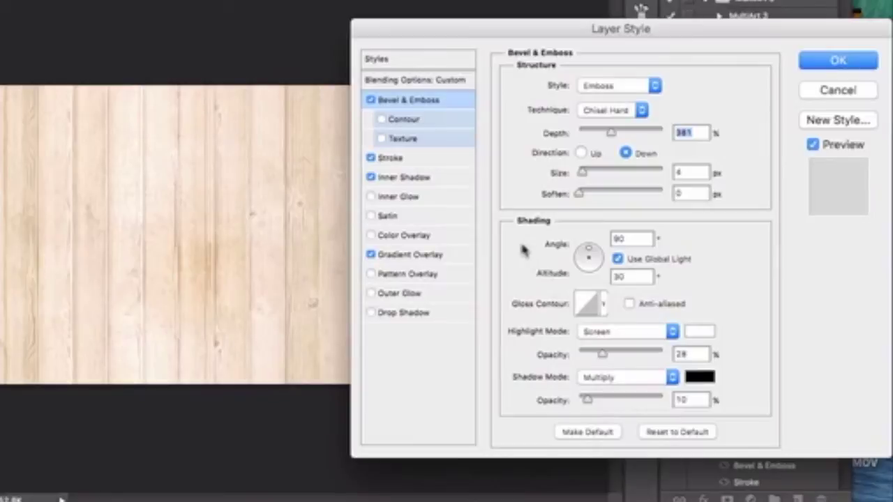
click(423, 159)
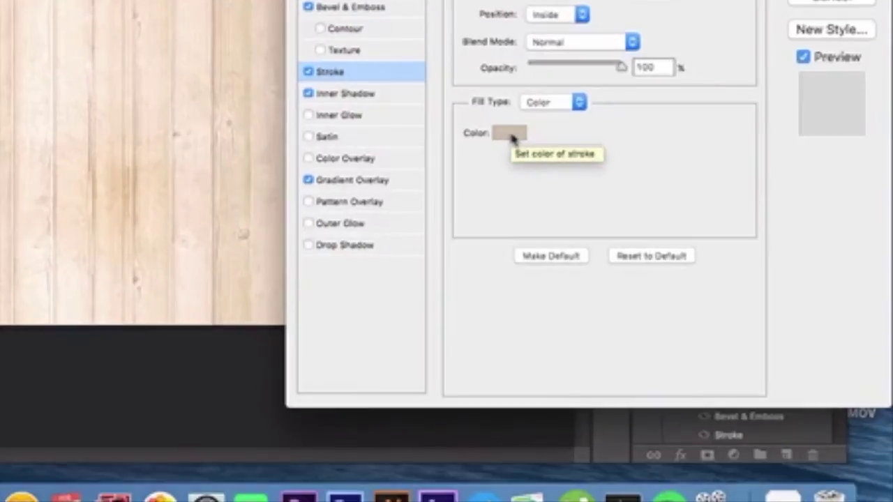
click(511, 134)
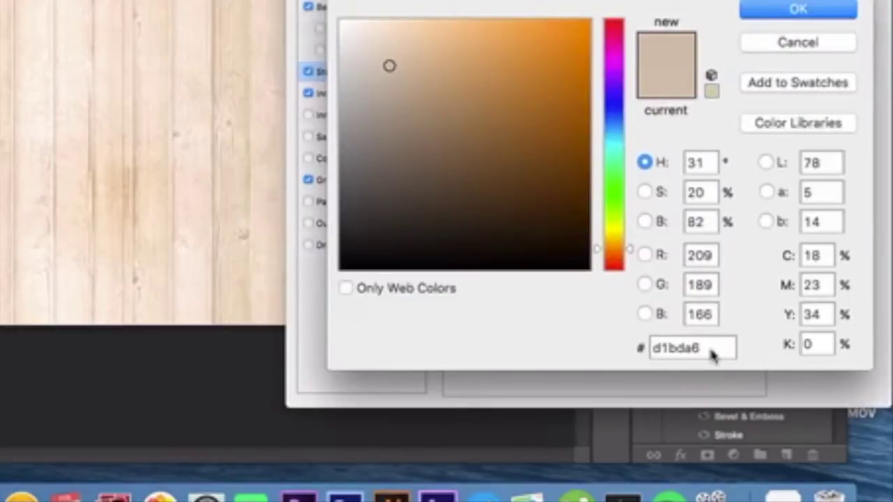
click(771, 7)
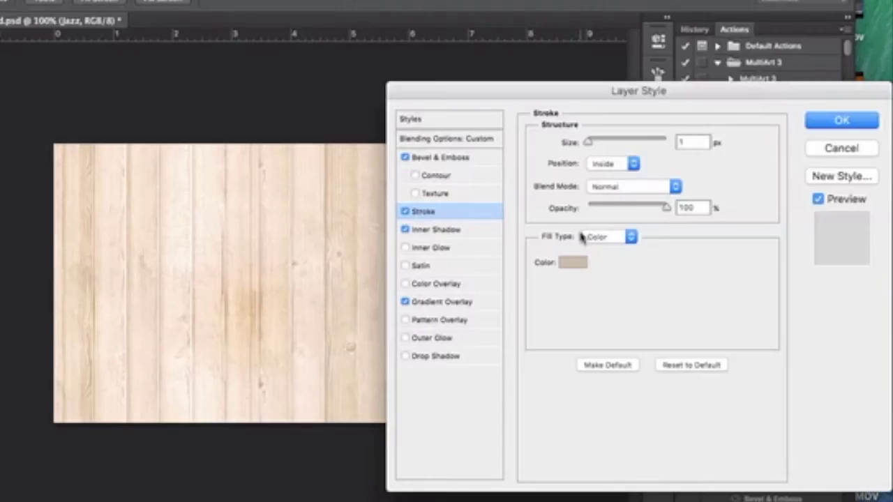
click(488, 231)
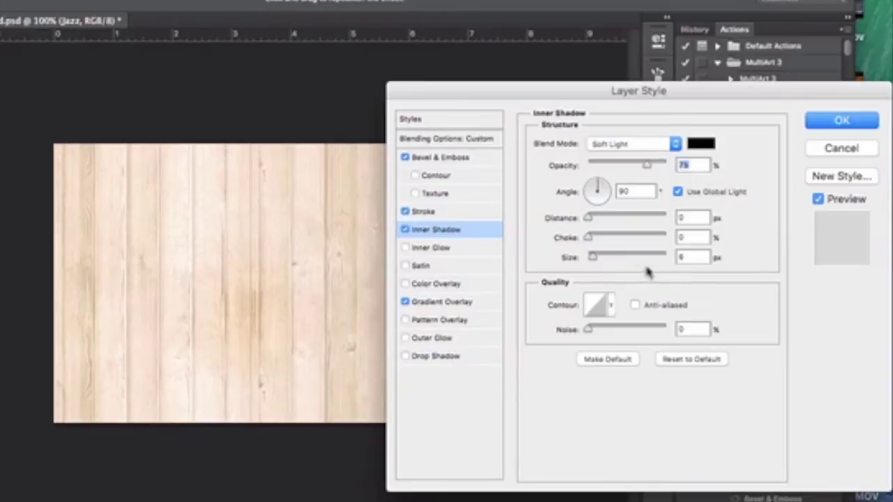
- Examine the Jazz layer's Gradient Overlay settings and the color of its gradient's first stop
click(487, 305)
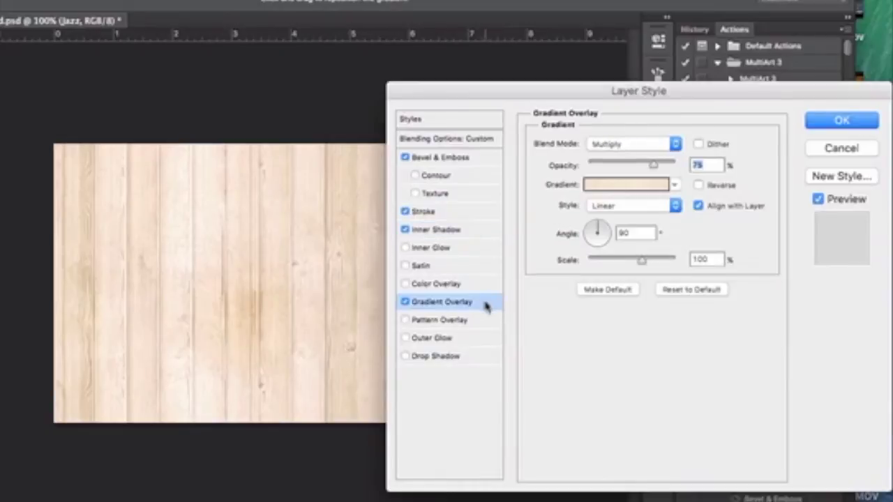
click(632, 191)
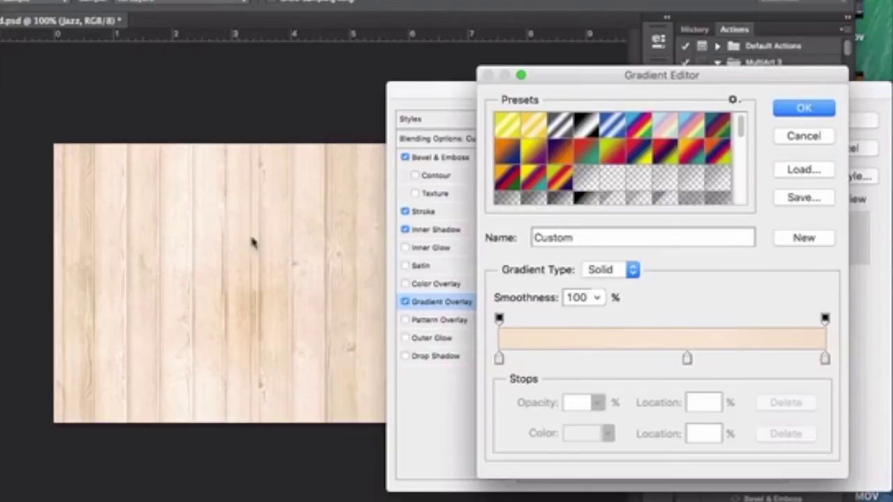
click(498, 358)
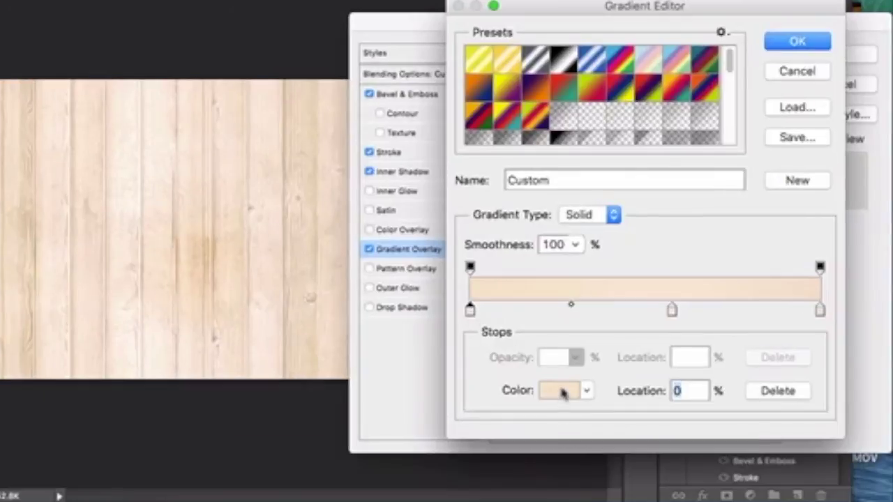
click(562, 392)
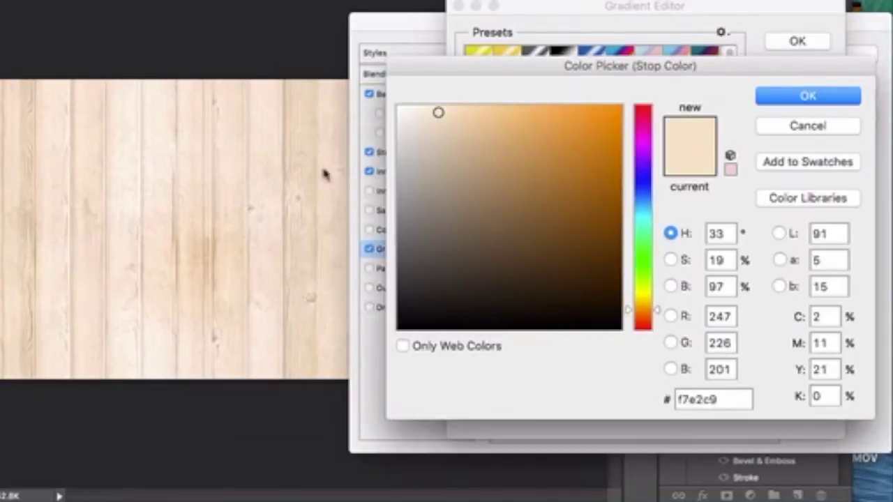
click(821, 98)
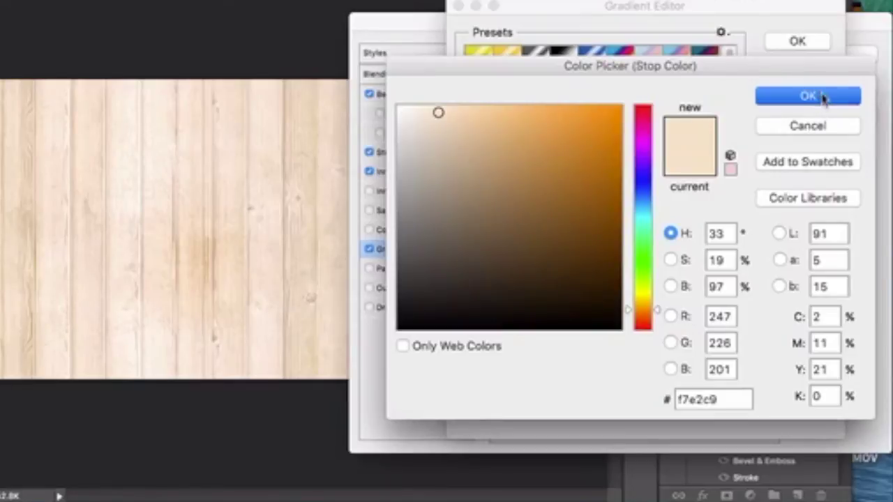
- Examine the colors of the middle and last stops in the overlay gradient
click(674, 309)
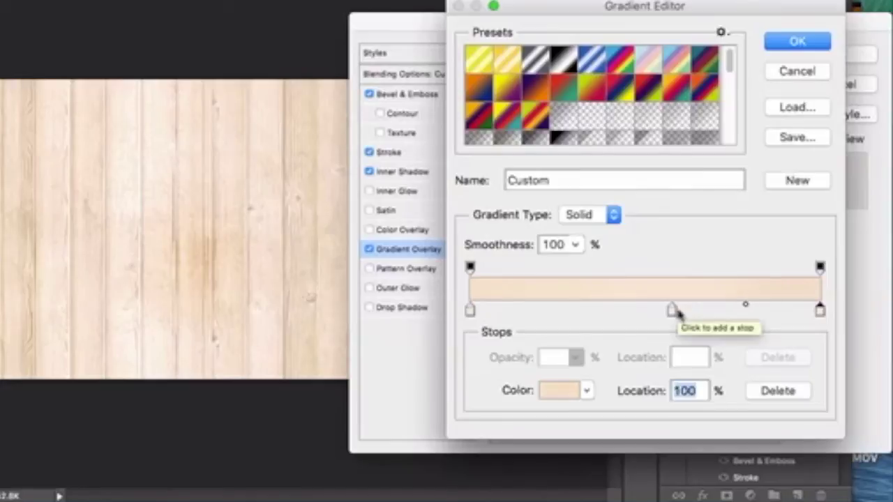
drag(675, 311, 671, 311)
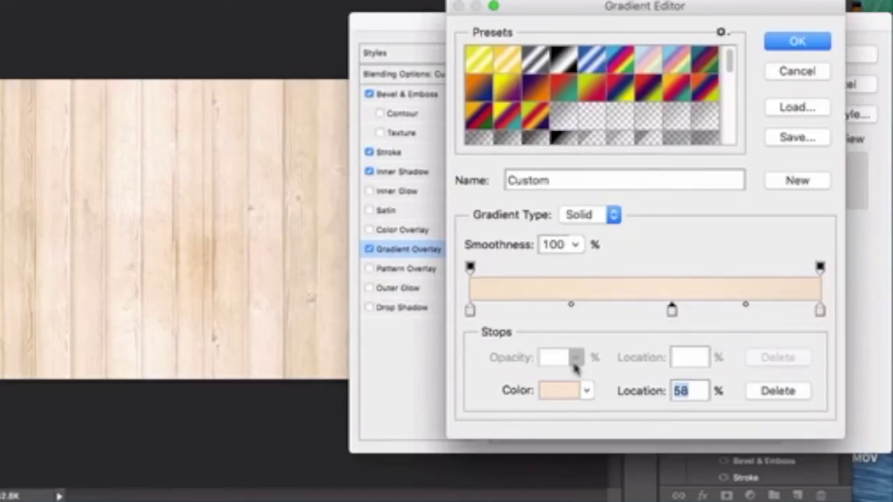
click(560, 389)
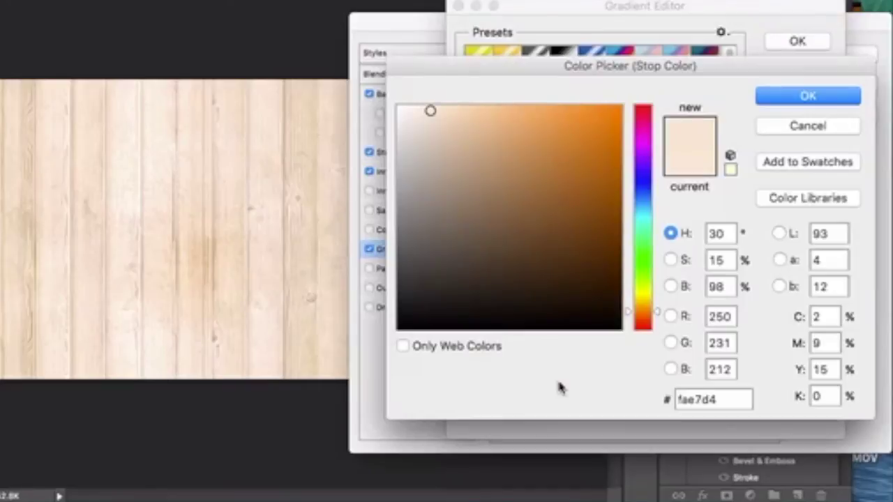
click(844, 99)
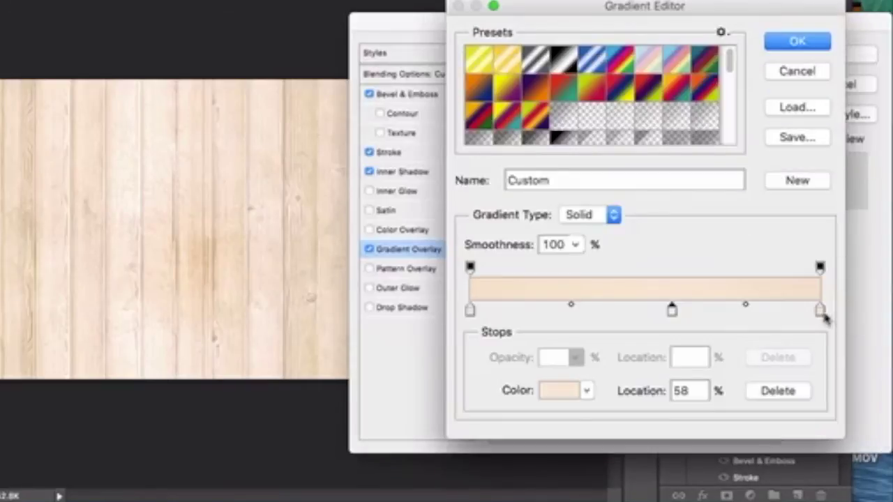
click(821, 312)
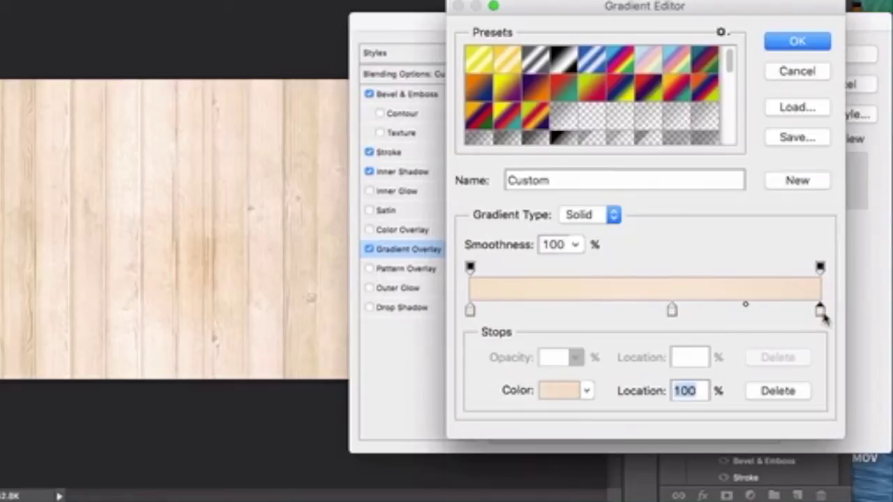
click(562, 391)
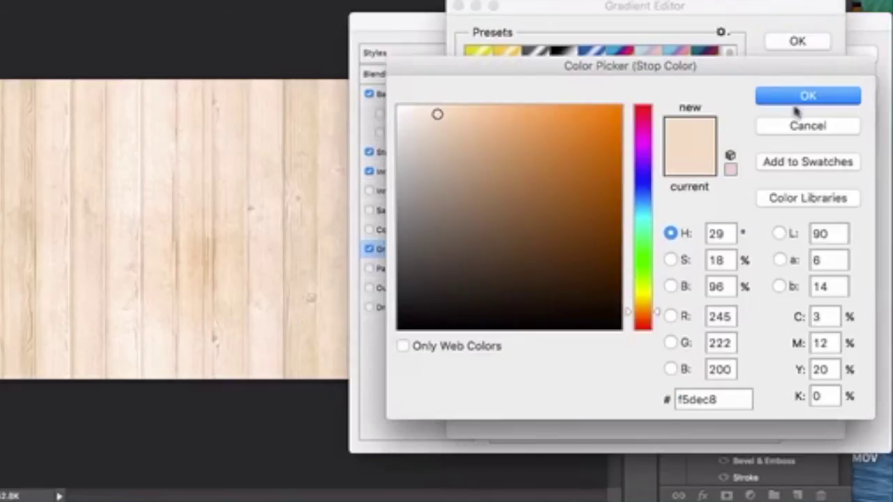
click(804, 96)
- Accept the gradient and layer style settings, and turn the Jazz layer's effects back on
click(802, 40)
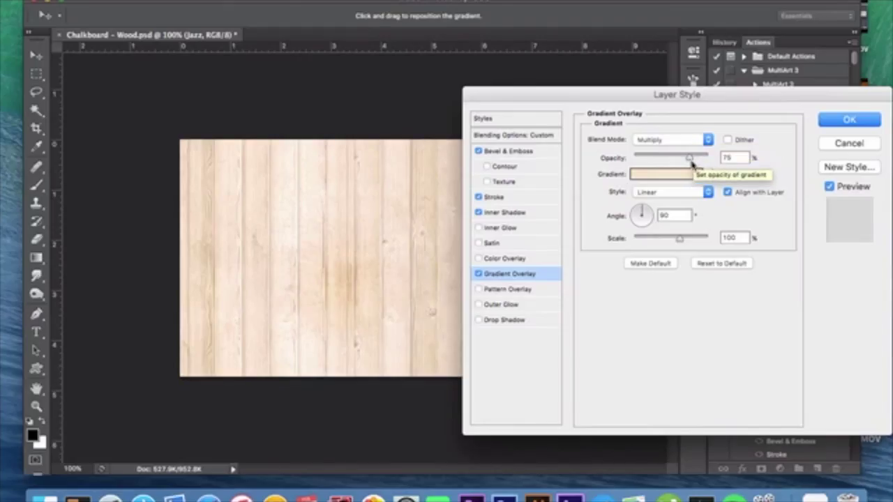
click(841, 120)
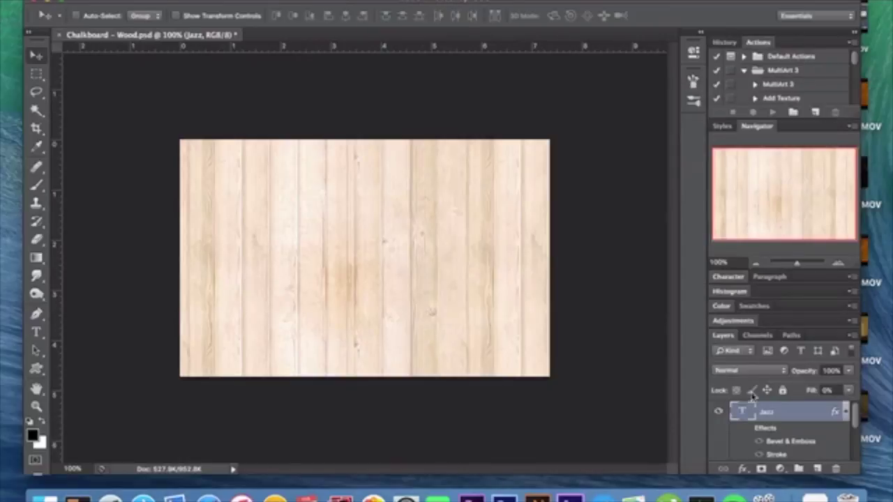
click(748, 428)
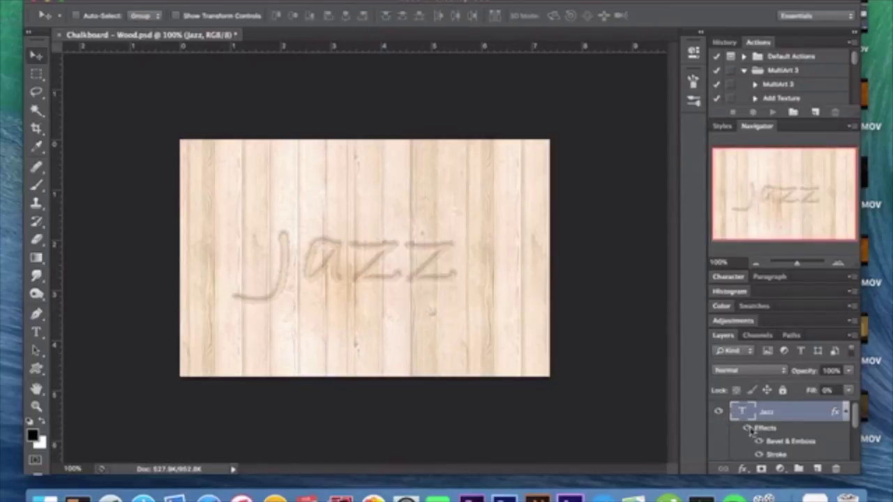